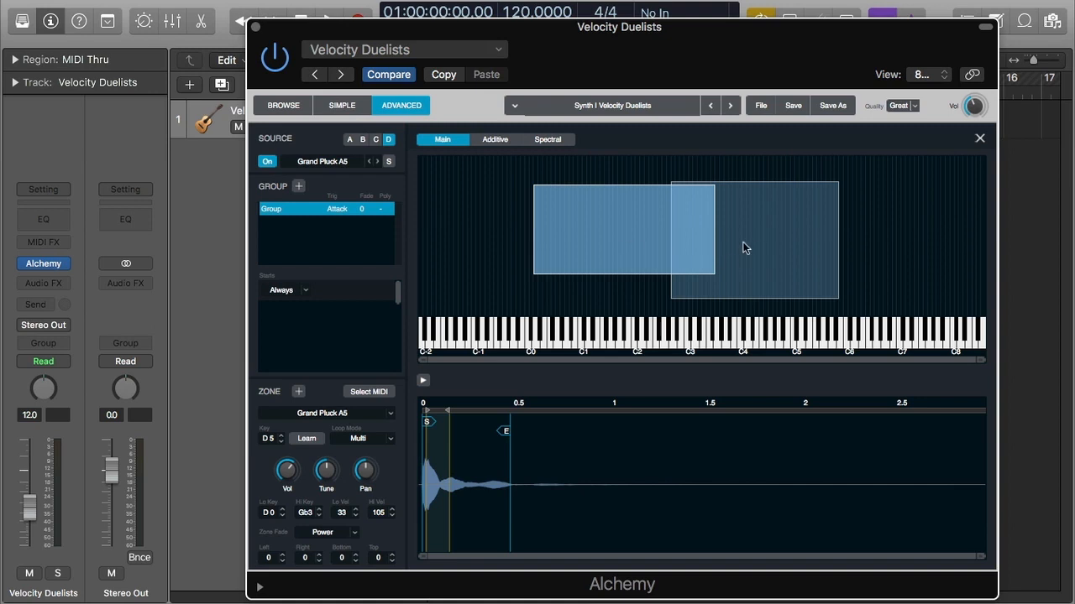
# Check the zones and samples loaded in sources D, C and A, returning to source D
pyautogui.click(390, 415)
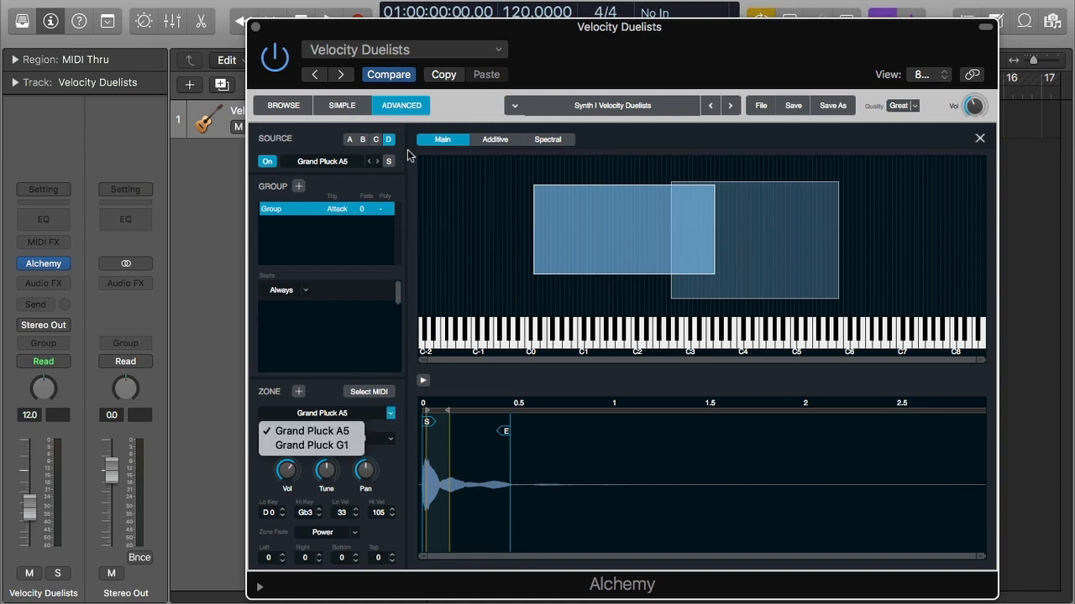
pyautogui.click(376, 141)
pyautogui.click(377, 141)
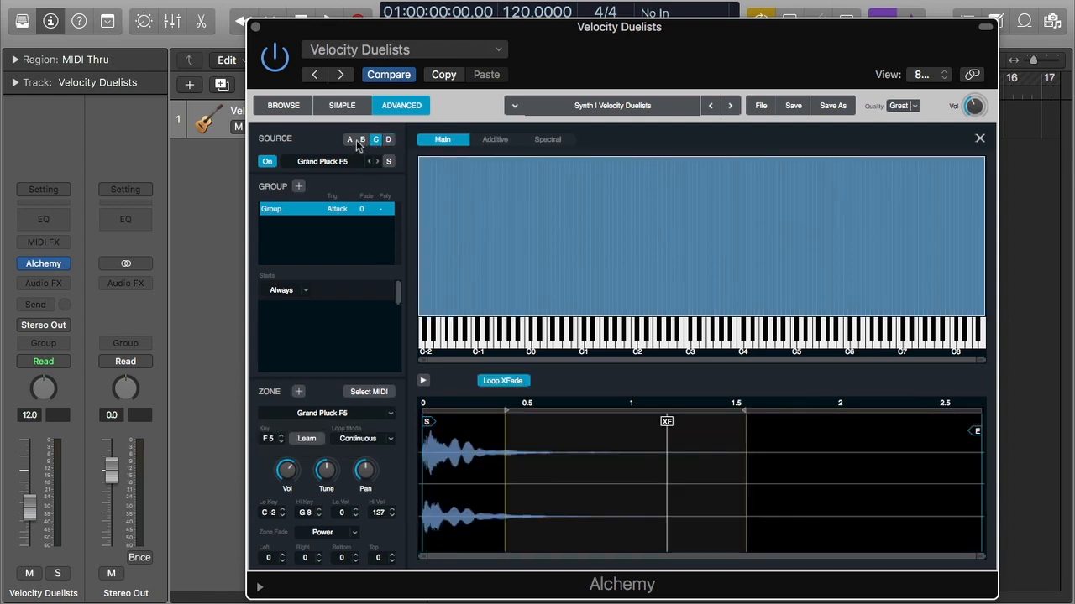
pyautogui.click(353, 141)
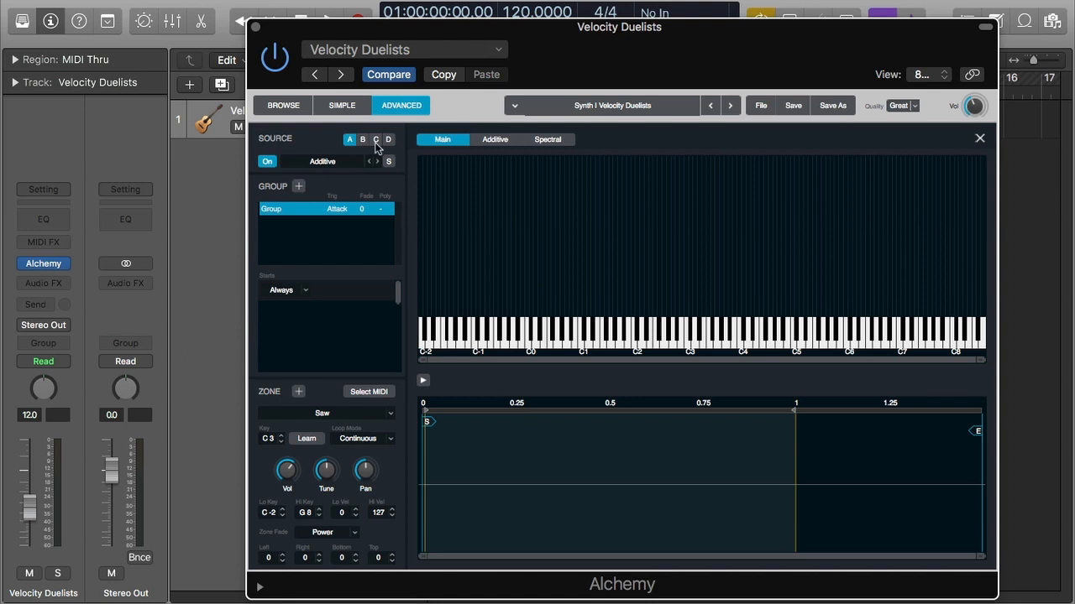
pyautogui.click(376, 141)
pyautogui.click(373, 415)
pyautogui.click(345, 435)
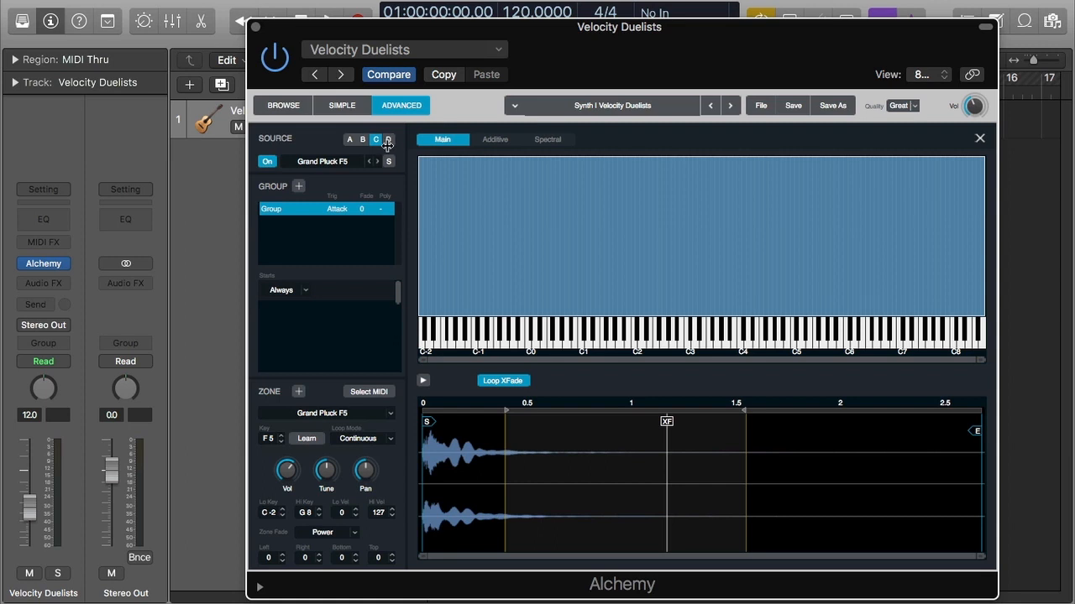
pyautogui.click(387, 139)
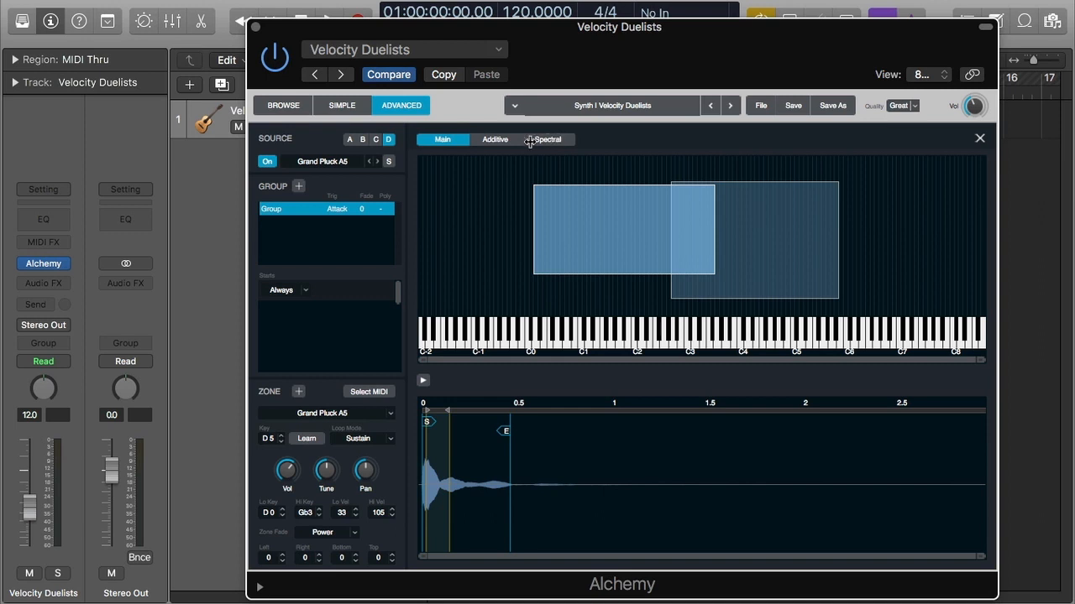
# In source D's additive editor, raise the overall volume envelope's breakpoint near 1.3 s
pyautogui.click(500, 140)
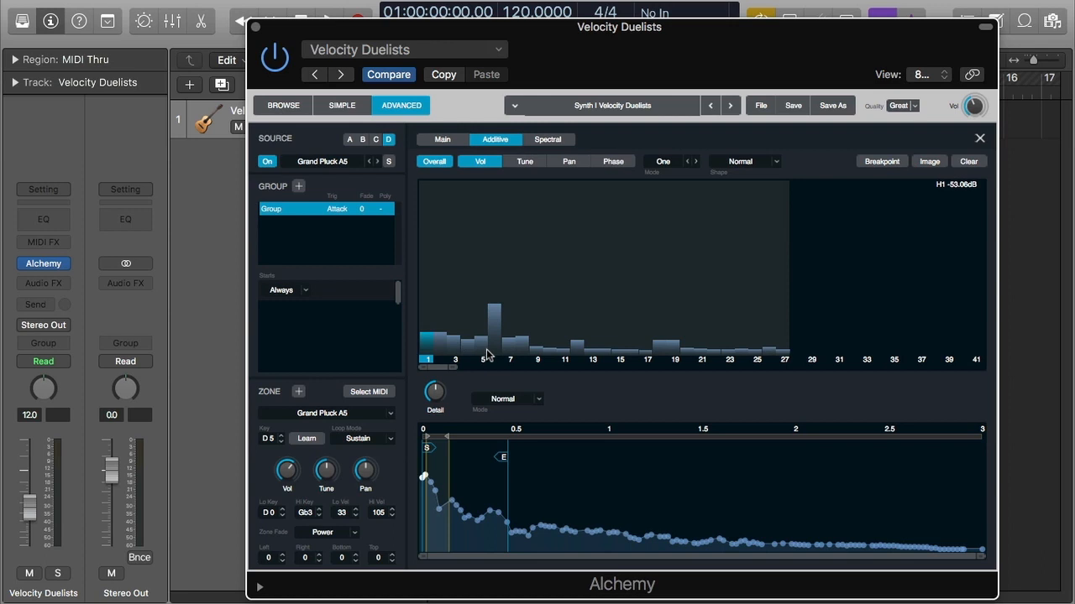
pyautogui.click(435, 162)
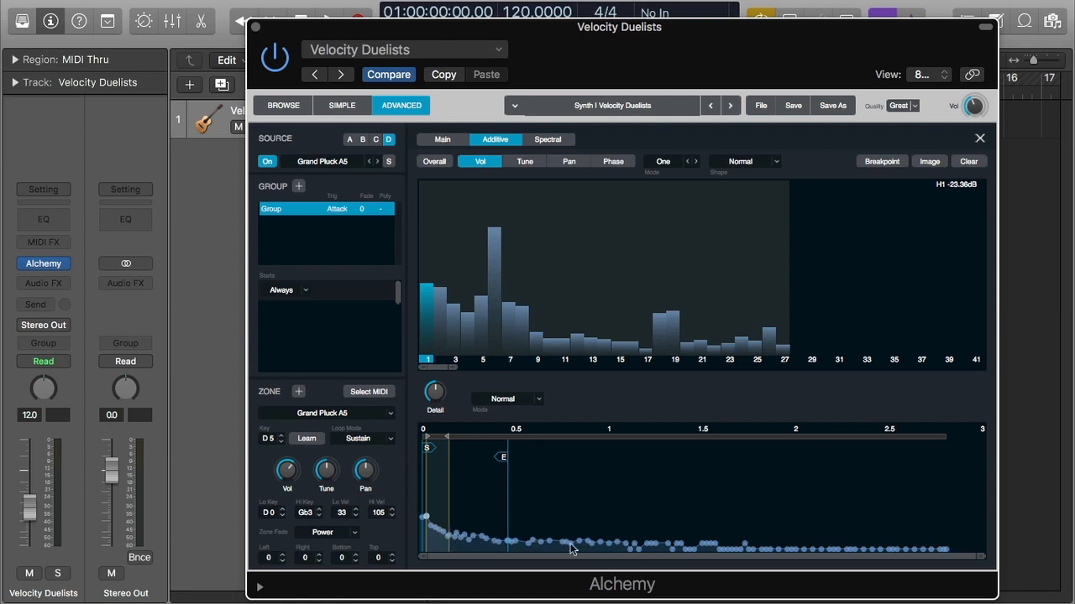
pyautogui.click(446, 164)
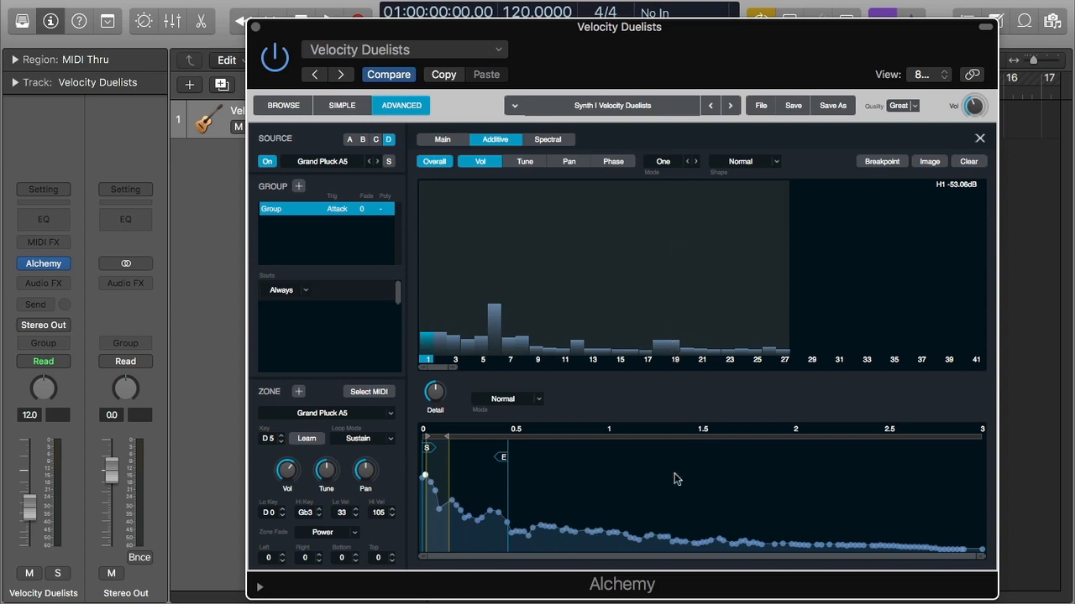
pyautogui.moveTo(669, 537); pyautogui.dragTo(669, 518)
pyautogui.moveTo(981, 556); pyautogui.dragTo(936, 584)
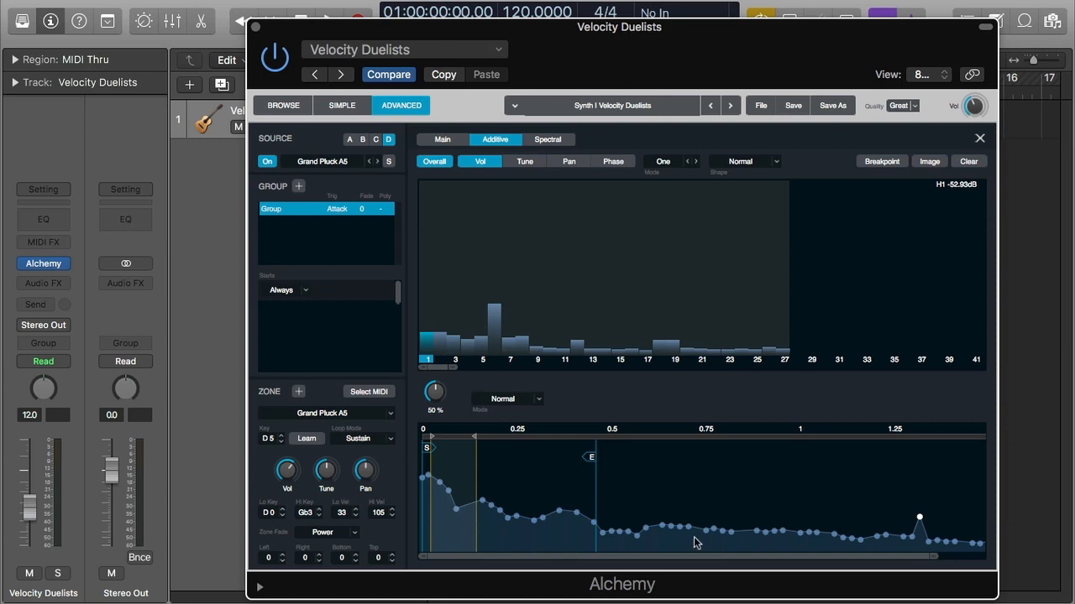
# At the breakpoint near 1.3 s, set harmonic 2's volume to about -37 dB and slightly lower the overall volume
pyautogui.click(434, 163)
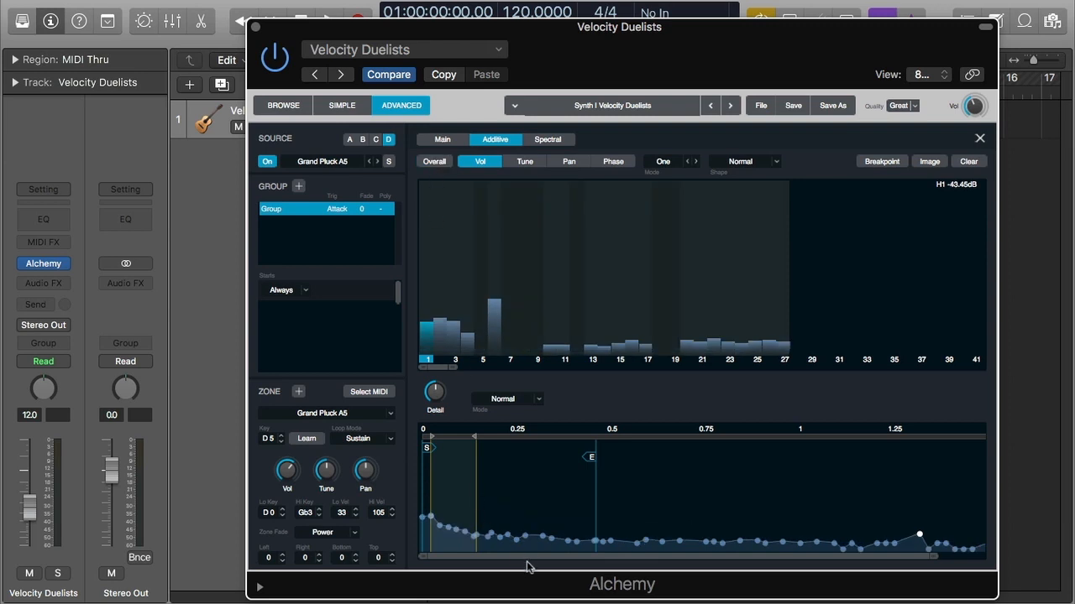
pyautogui.click(443, 163)
pyautogui.click(444, 163)
pyautogui.click(438, 344)
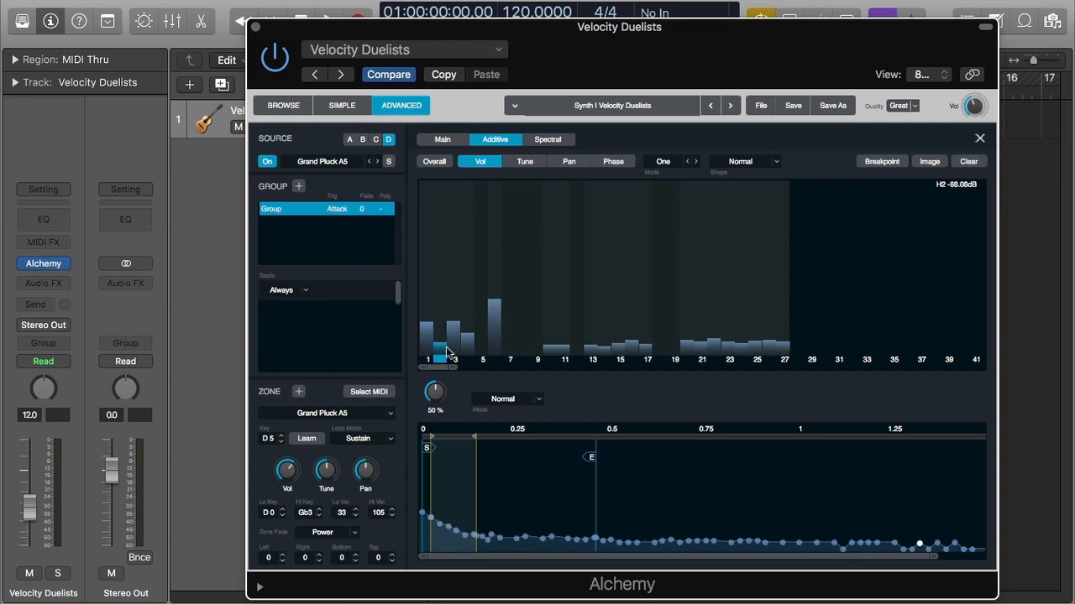
pyautogui.moveTo(439, 353); pyautogui.dragTo(445, 314)
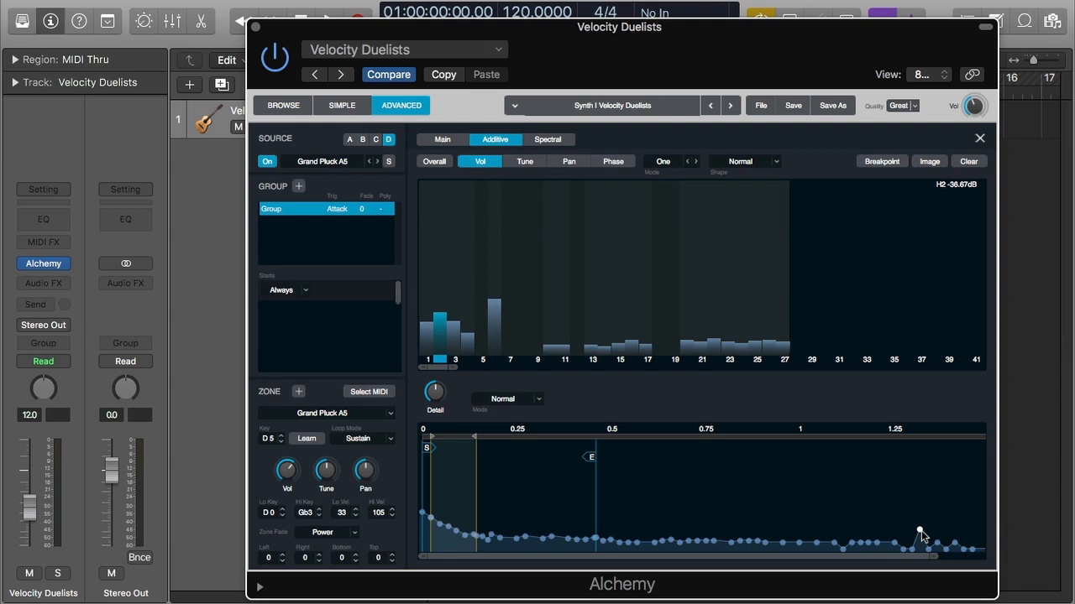
pyautogui.click(436, 158)
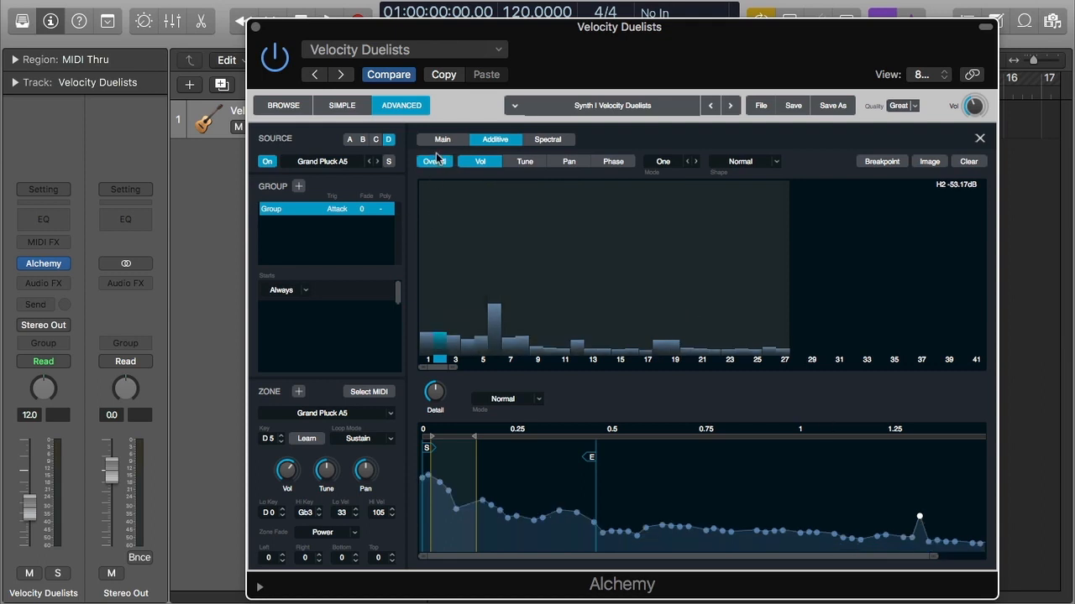
pyautogui.moveTo(919, 516)
pyautogui.mouseDown()
pyautogui.moveTo(926, 484)
pyautogui.moveTo(919, 537)
pyautogui.moveTo(923, 527)
pyautogui.mouseUp()
# Display the tuning of individual harmonics and compare its envelope breakpoints at 100 % Detail and at a low Detail setting
pyautogui.click(524, 162)
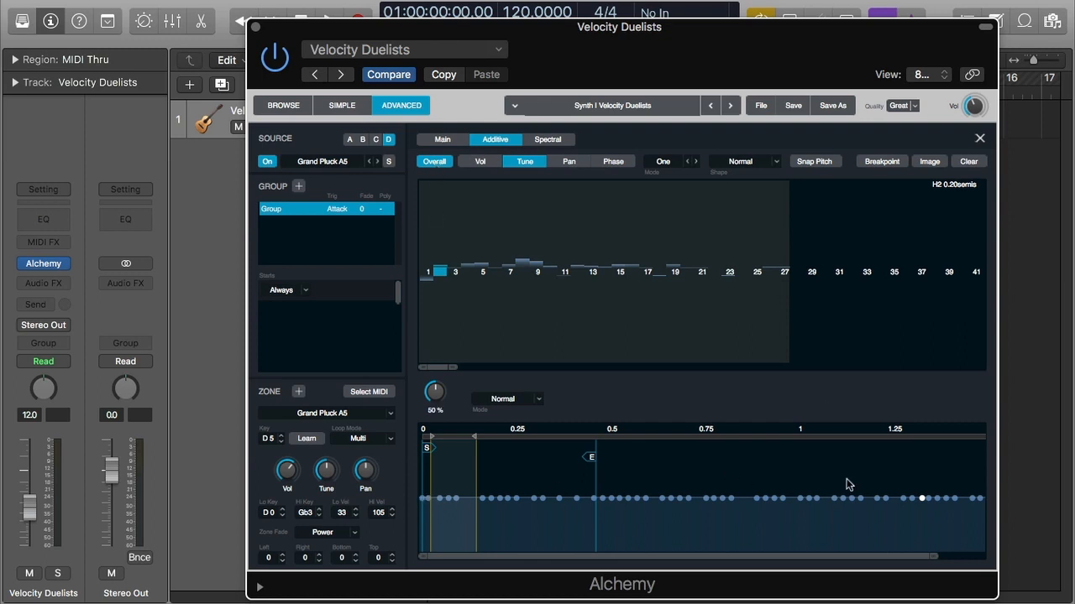
pyautogui.click(445, 162)
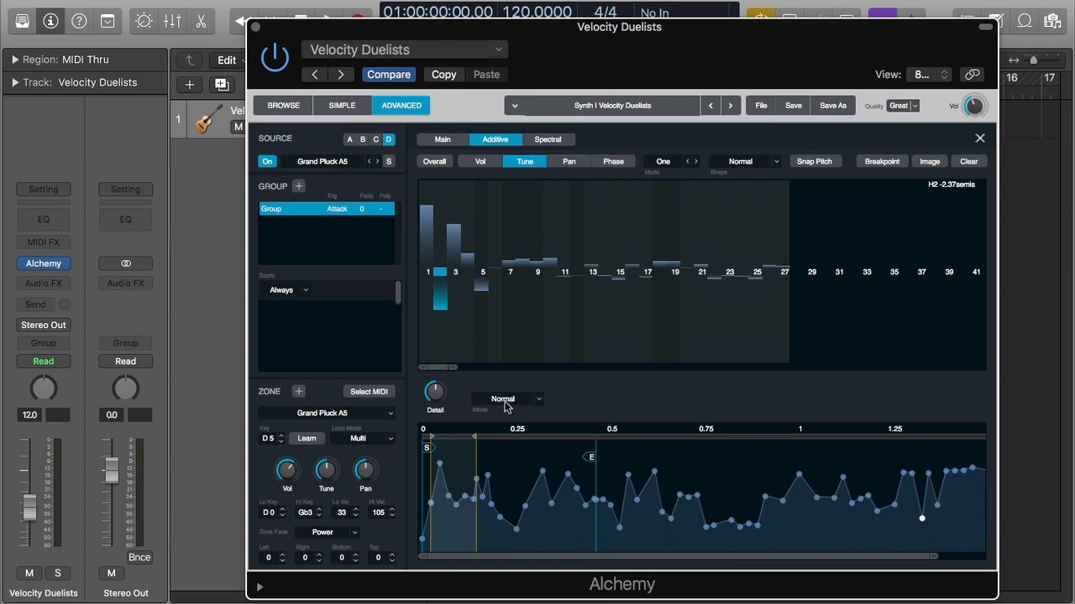
pyautogui.moveTo(443, 398)
pyautogui.moveTo(436, 401); pyautogui.dragTo(449, 317)
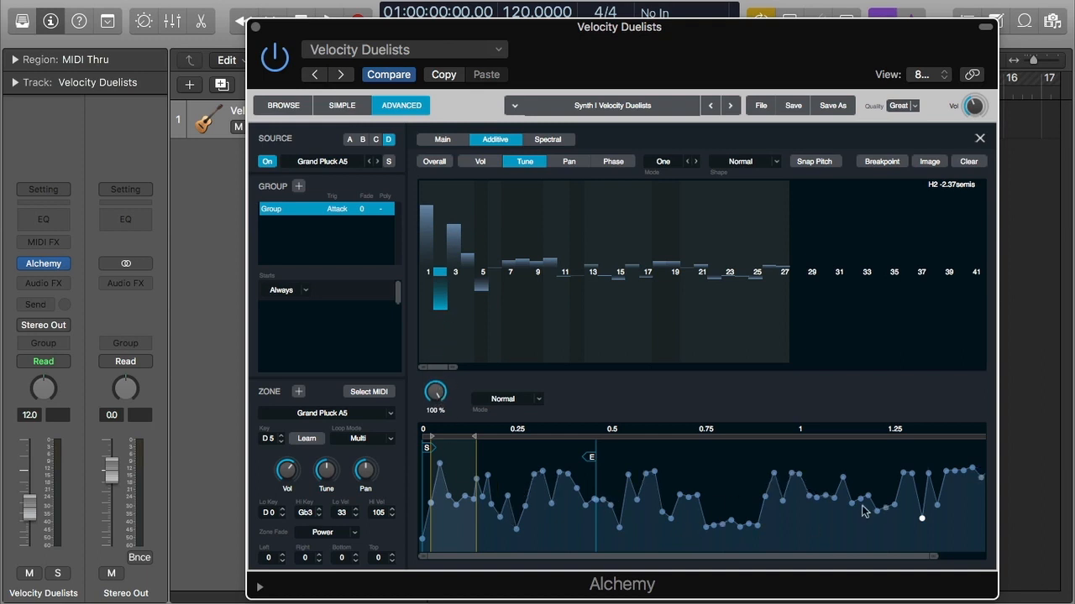
pyautogui.moveTo(436, 404)
pyautogui.mouseDown()
pyautogui.moveTo(441, 516)
pyautogui.moveTo(442, 356)
pyautogui.moveTo(439, 387)
pyautogui.mouseUp()
pyautogui.moveTo(934, 556); pyautogui.dragTo(607, 542)
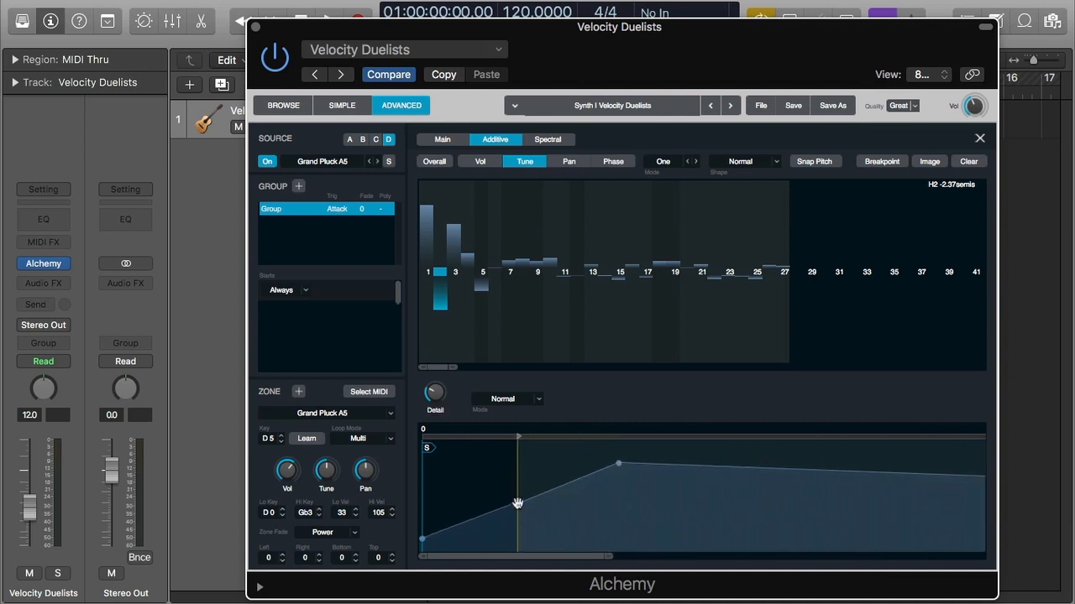
# Place a tune breakpoint for harmonic 2 just after the loop start and set the envelope Detail to 44.4 %
pyautogui.moveTo(517, 503); pyautogui.dragTo(549, 498)
pyautogui.moveTo(432, 401); pyautogui.dragTo(448, 310)
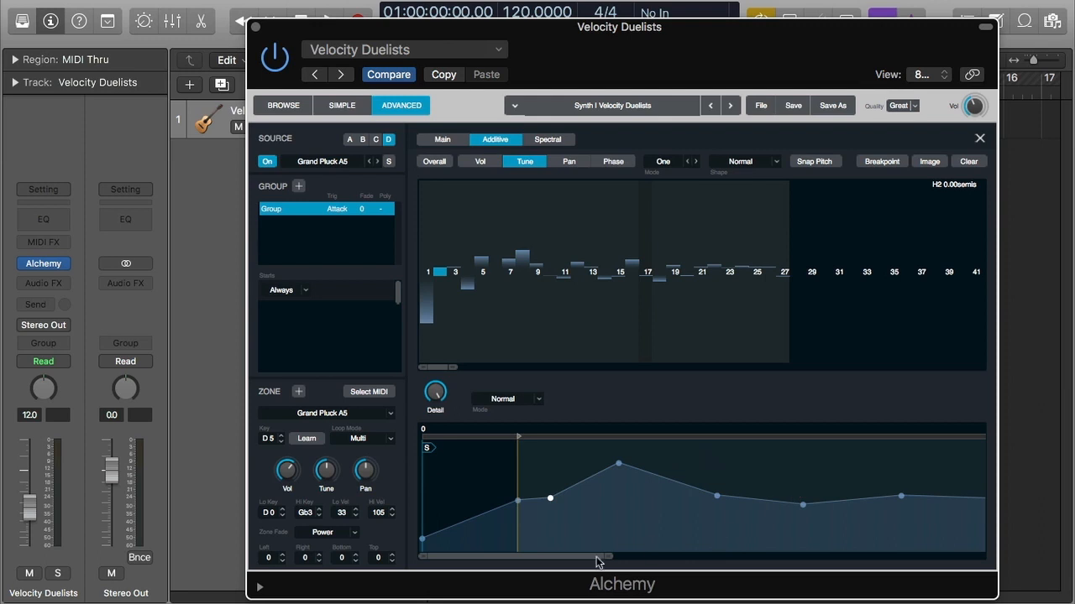
pyautogui.moveTo(434, 395); pyautogui.dragTo(430, 489)
pyautogui.moveTo(434, 402); pyautogui.dragTo(434, 388)
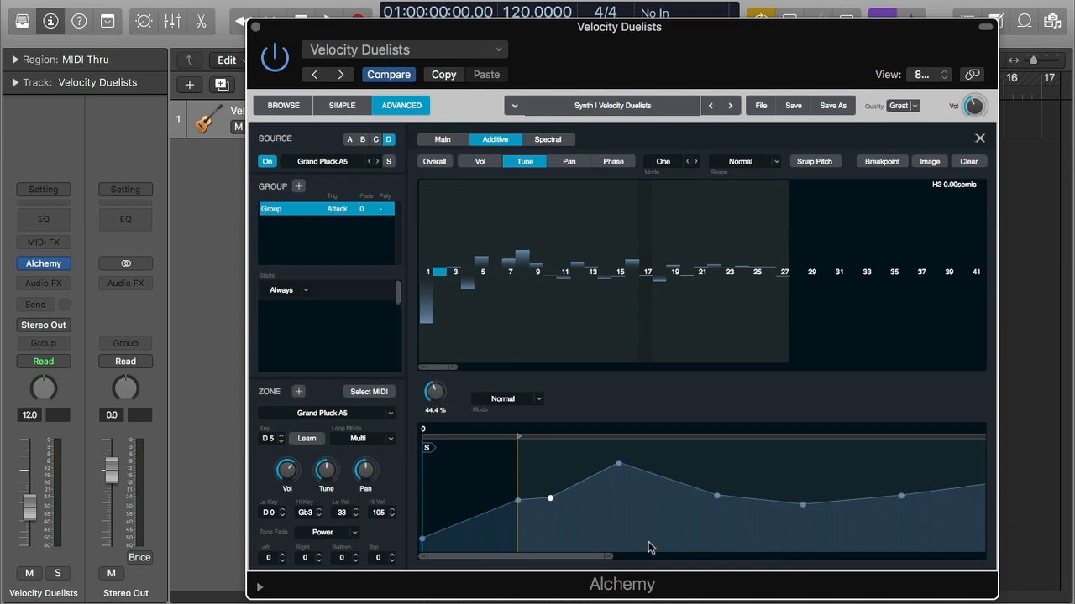
pyautogui.moveTo(602, 557); pyautogui.dragTo(528, 558)
pyautogui.moveTo(612, 558); pyautogui.dragTo(987, 579)
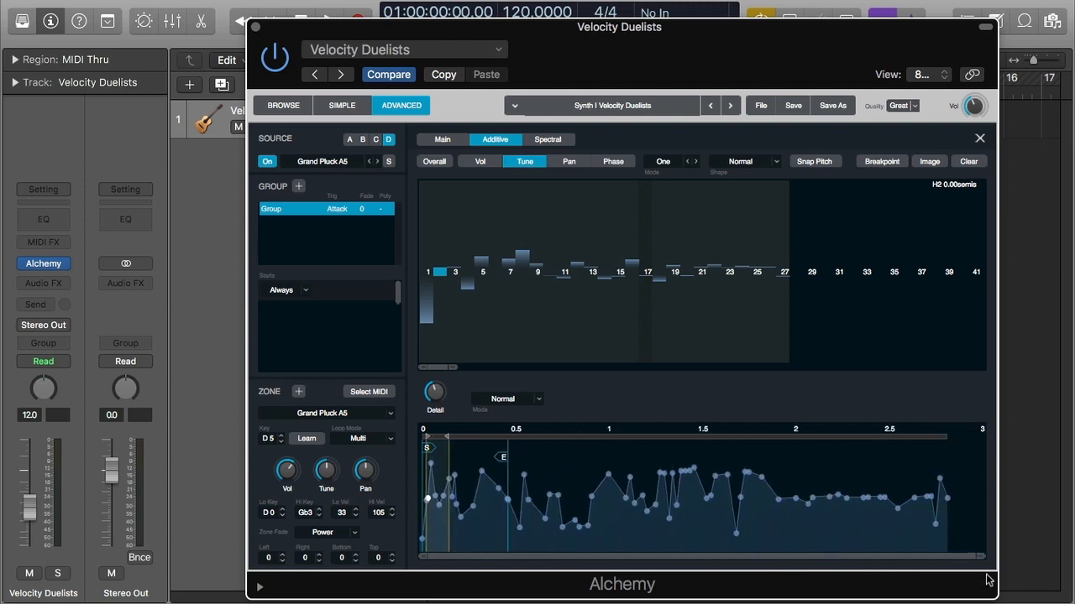
# With the breakpoint mode on Normal, raise harmonic 2's tune breakpoint near 1 s to about 3.2 semitones
pyautogui.moveTo(452, 347); pyautogui.dragTo(458, 531)
pyautogui.moveTo(444, 396)
pyautogui.click(539, 400)
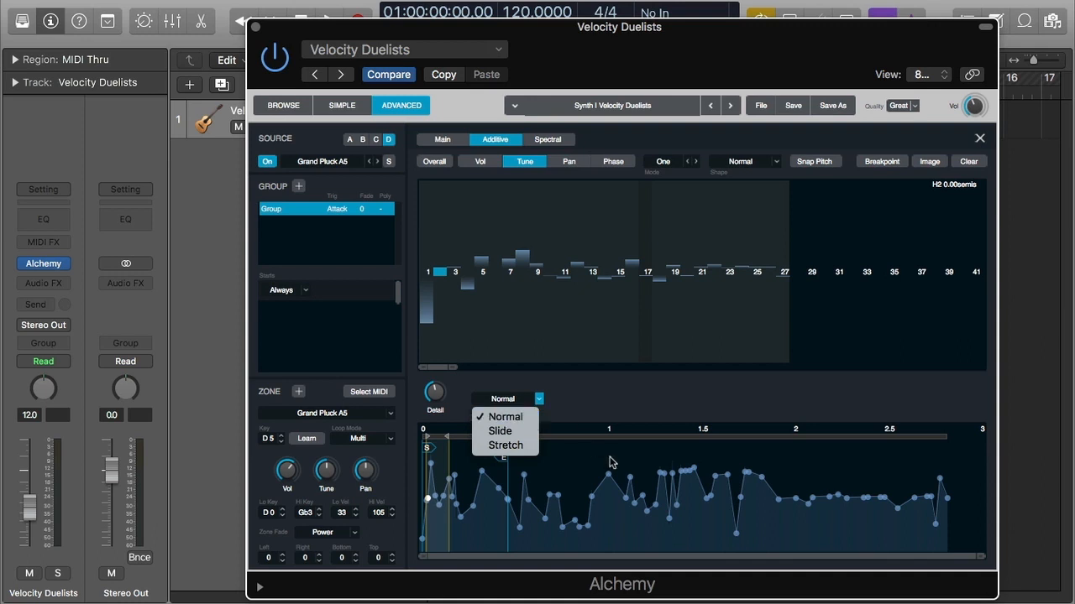
pyautogui.click(535, 421)
pyautogui.moveTo(609, 475)
pyautogui.mouseDown()
pyautogui.moveTo(601, 439)
pyautogui.moveTo(596, 469)
pyautogui.moveTo(607, 476)
pyautogui.mouseUp()
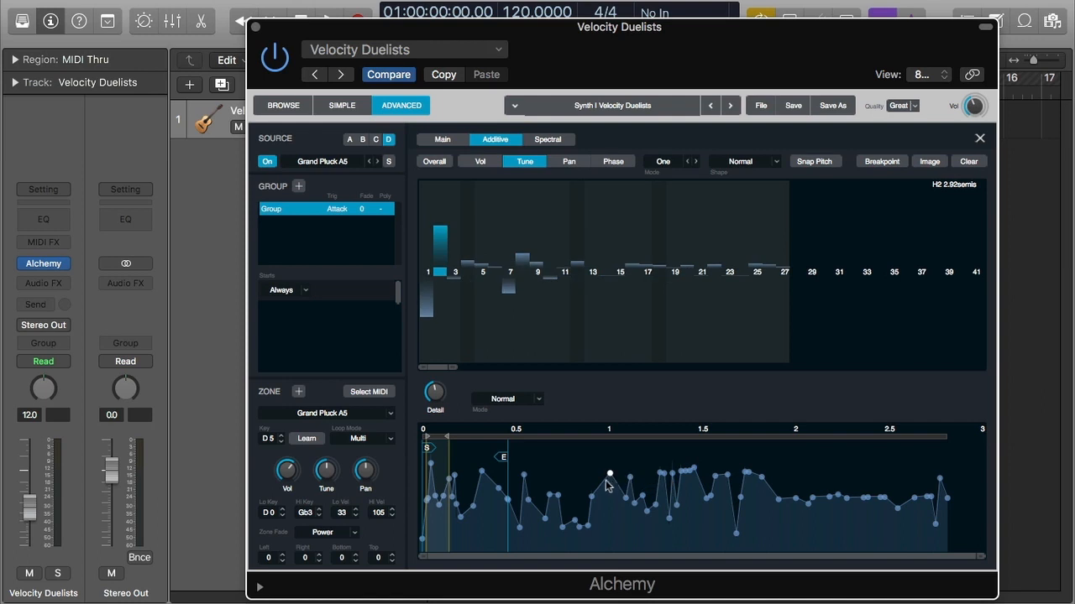
pyautogui.moveTo(606, 475)
pyautogui.moveTo(606, 475); pyautogui.dragTo(608, 471)
# Switch the breakpoint mode to Slide and move the tune breakpoint near 1 s out to about 3.1 s, then back to about 1.1 s
pyautogui.click(516, 402)
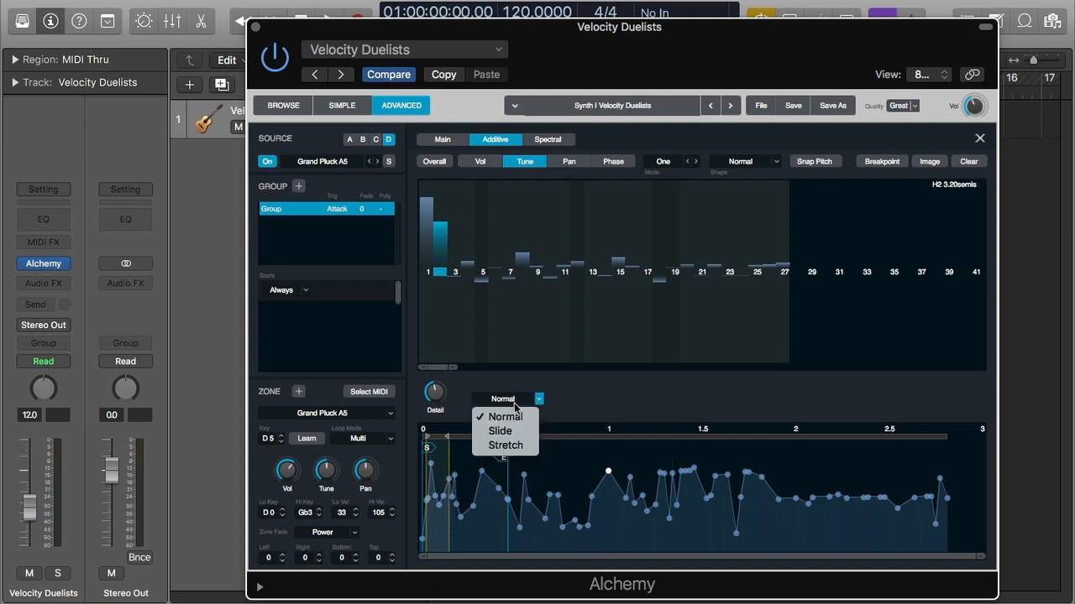
pyautogui.click(510, 426)
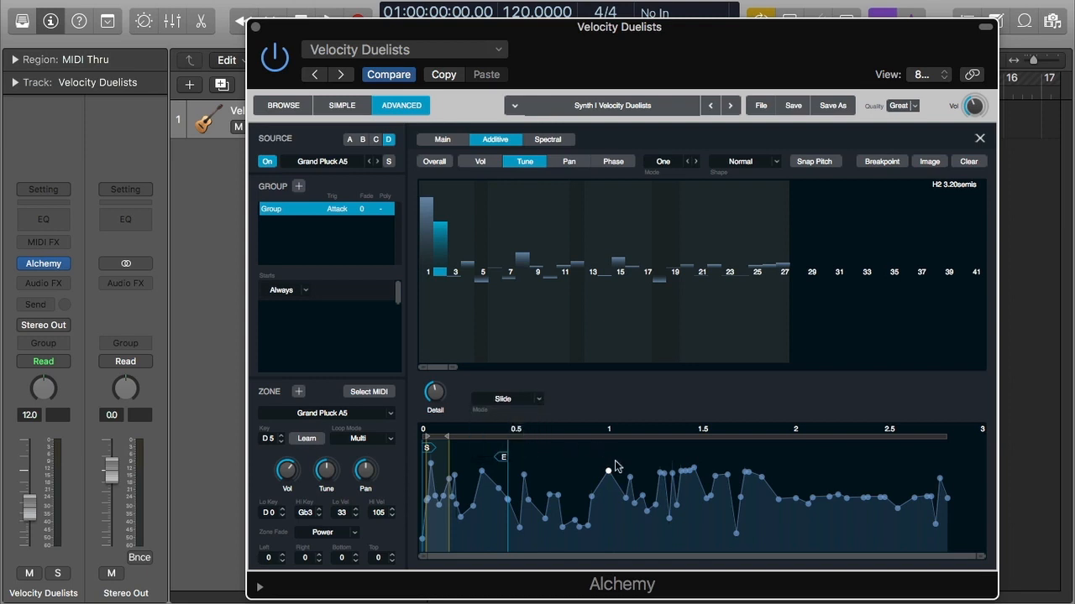
pyautogui.moveTo(605, 471)
pyautogui.moveTo(605, 471)
pyautogui.mouseDown()
pyautogui.moveTo(628, 471)
pyautogui.moveTo(600, 473)
pyautogui.moveTo(593, 455)
pyautogui.moveTo(612, 480)
pyautogui.moveTo(601, 488)
pyautogui.moveTo(589, 451)
pyautogui.moveTo(593, 475)
pyautogui.moveTo(662, 464)
pyautogui.moveTo(576, 464)
pyautogui.moveTo(586, 466)
pyautogui.mouseUp()
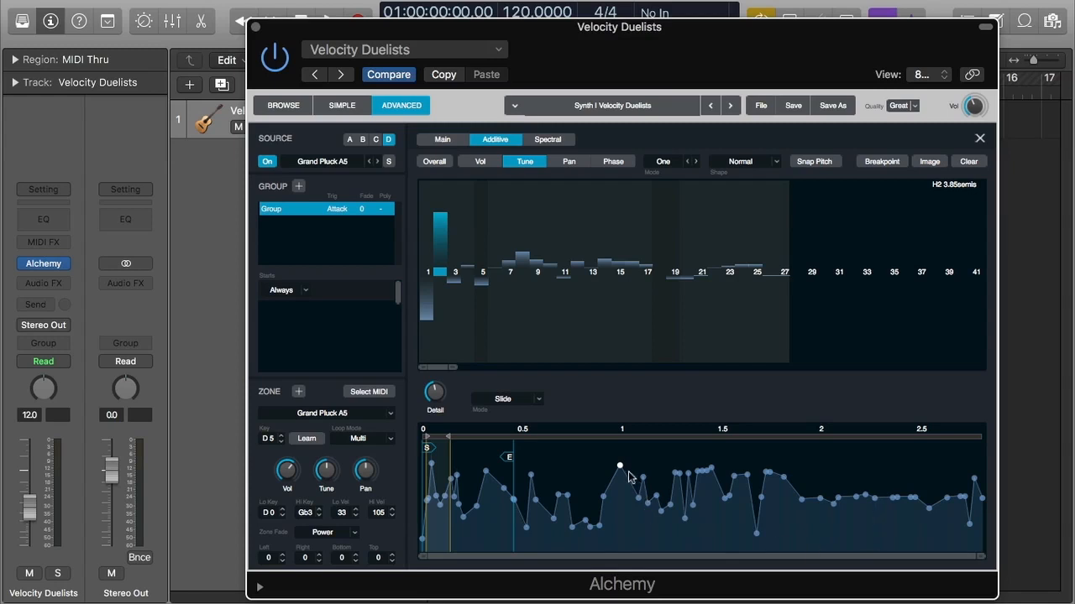
pyautogui.moveTo(620, 466); pyautogui.dragTo(778, 465)
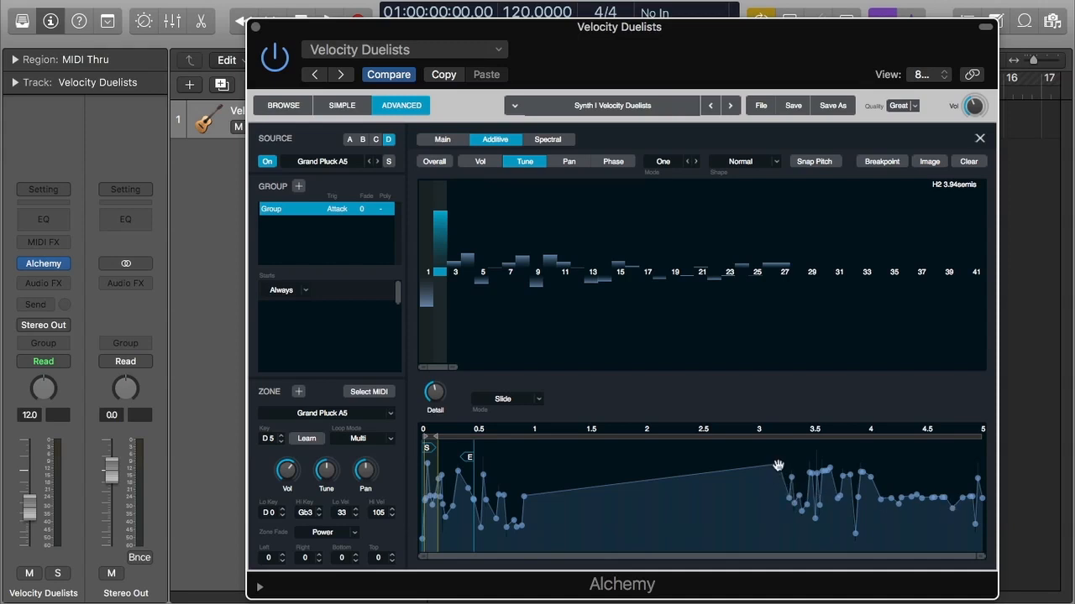
pyautogui.moveTo(777, 464); pyautogui.dragTo(547, 471)
# Switch the breakpoint mode to Stretch and move the same tune breakpoint out to about 1.65 s, then back to about 1.05 s
pyautogui.click(503, 400)
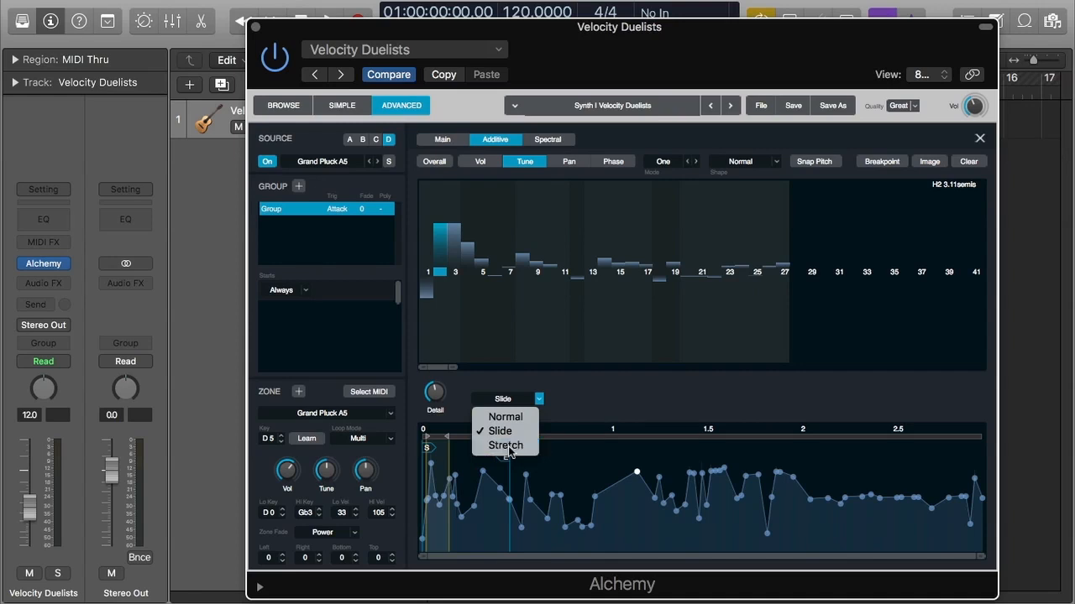
pyautogui.click(507, 446)
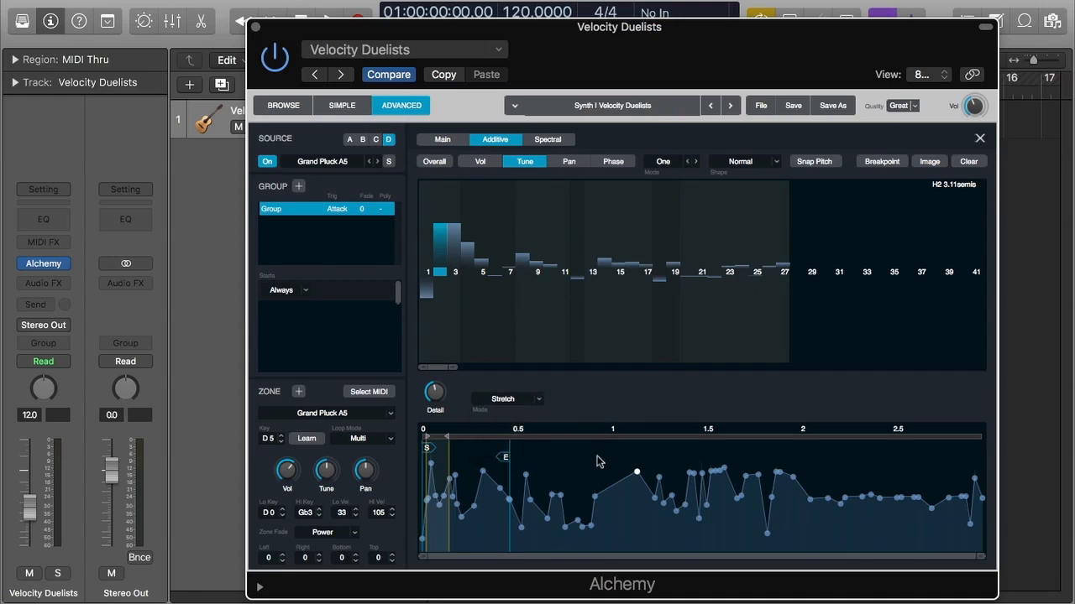
pyautogui.moveTo(636, 471); pyautogui.dragTo(743, 495)
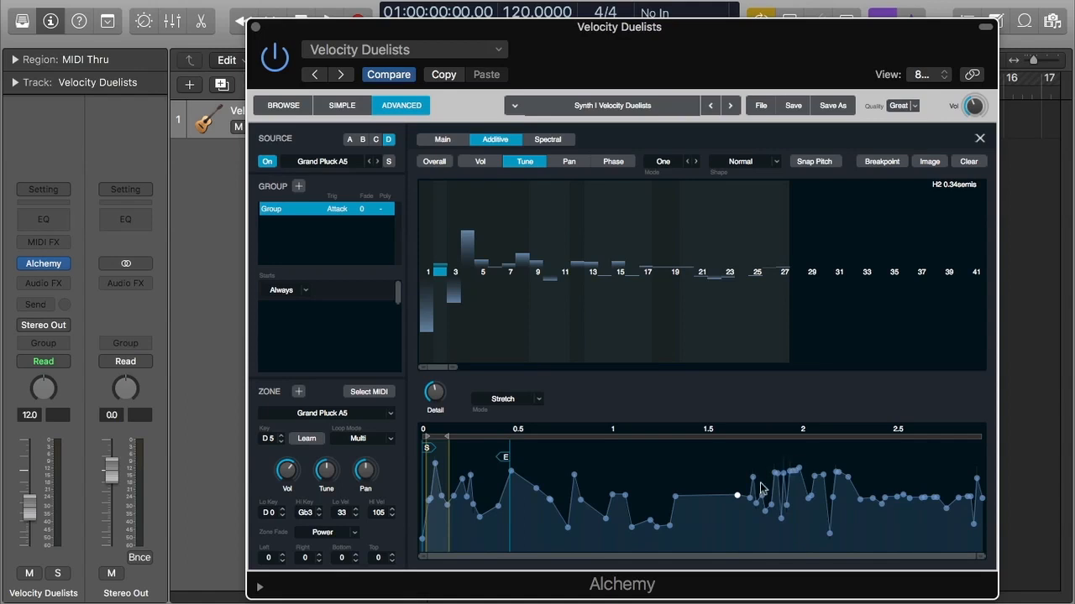
pyautogui.moveTo(736, 502); pyautogui.dragTo(656, 485)
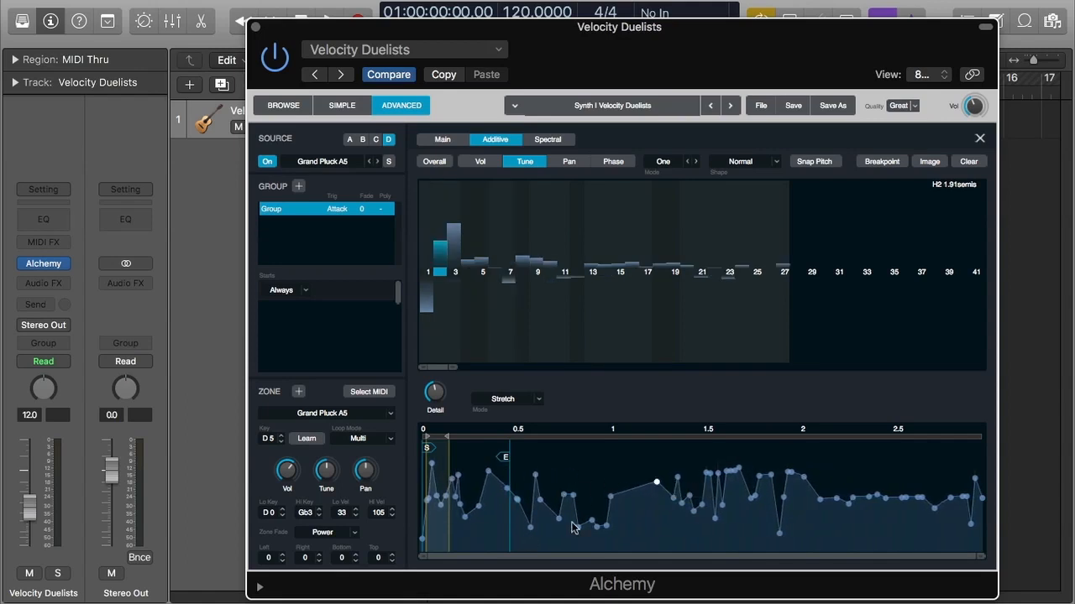
pyautogui.moveTo(656, 484); pyautogui.dragTo(622, 493)
# Return the breakpoint mode to Slide and reposition the selected tune breakpoint at about 1 s and 3.4 semitones
pyautogui.click(538, 399)
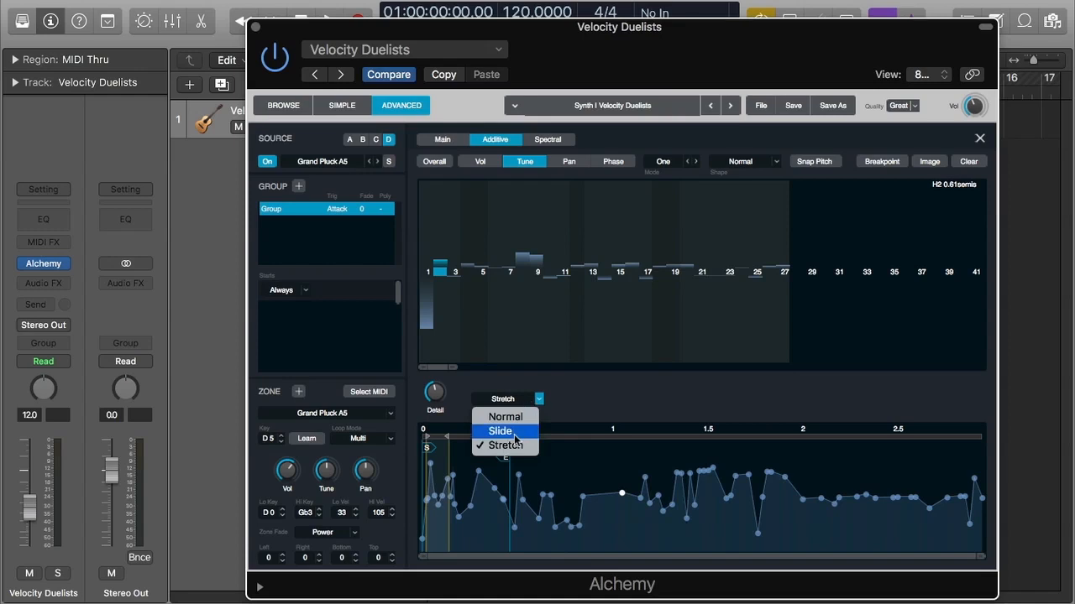
pyautogui.click(503, 431)
pyautogui.moveTo(621, 493); pyautogui.dragTo(726, 480)
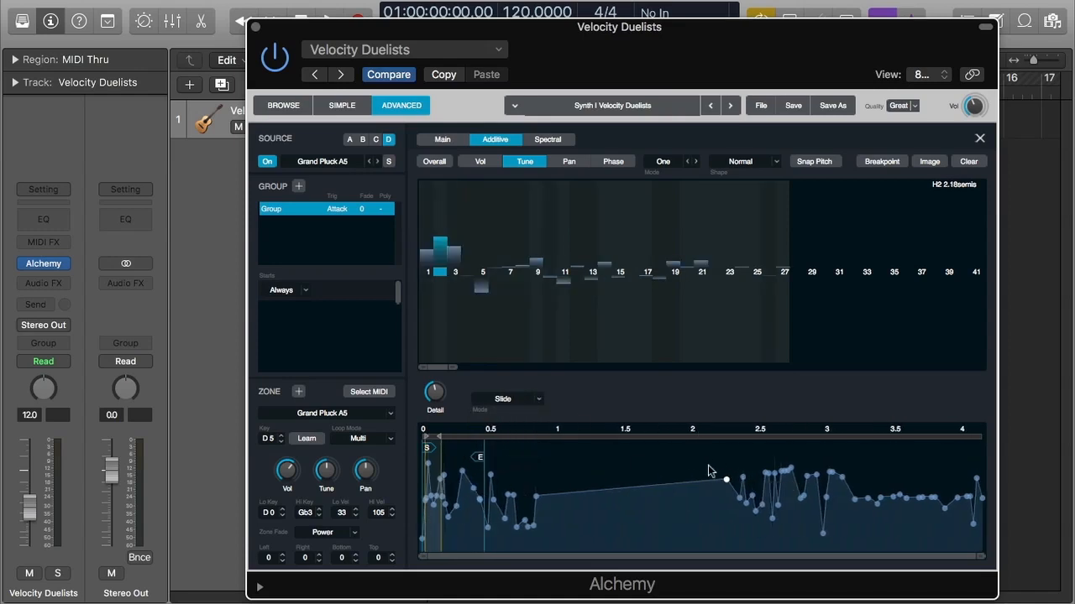
pyautogui.moveTo(727, 482); pyautogui.dragTo(557, 490)
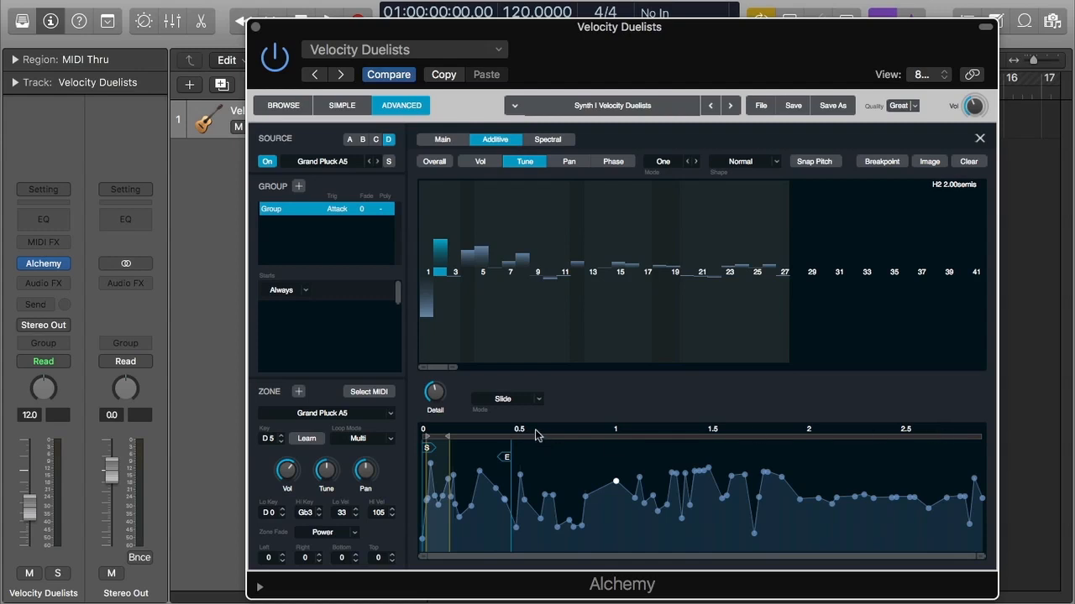
pyautogui.moveTo(616, 481); pyautogui.dragTo(622, 470)
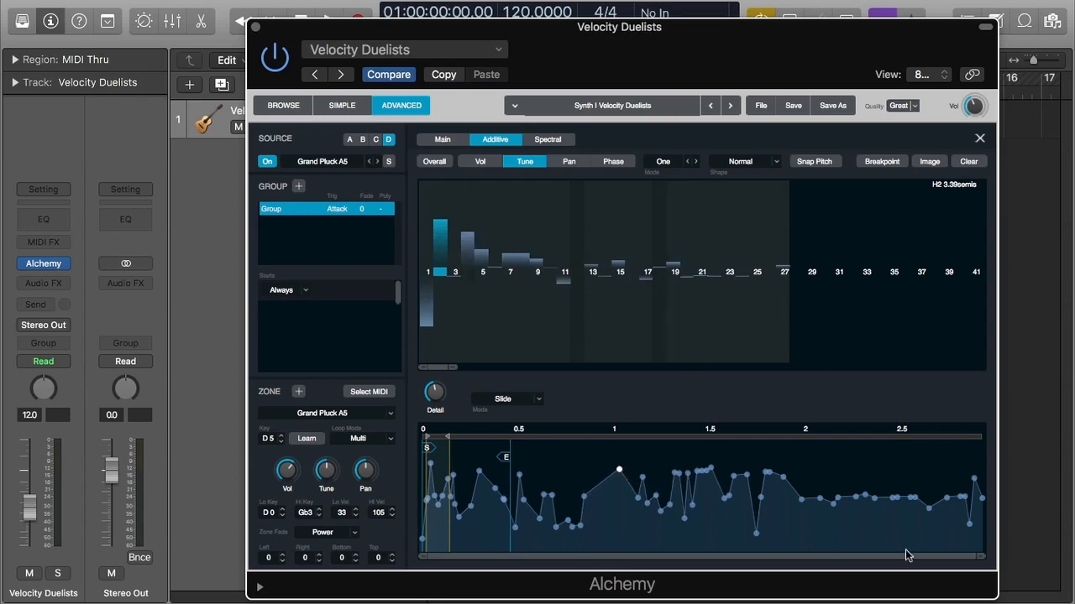
pyautogui.moveTo(982, 557); pyautogui.dragTo(1051, 560)
pyautogui.click(619, 470)
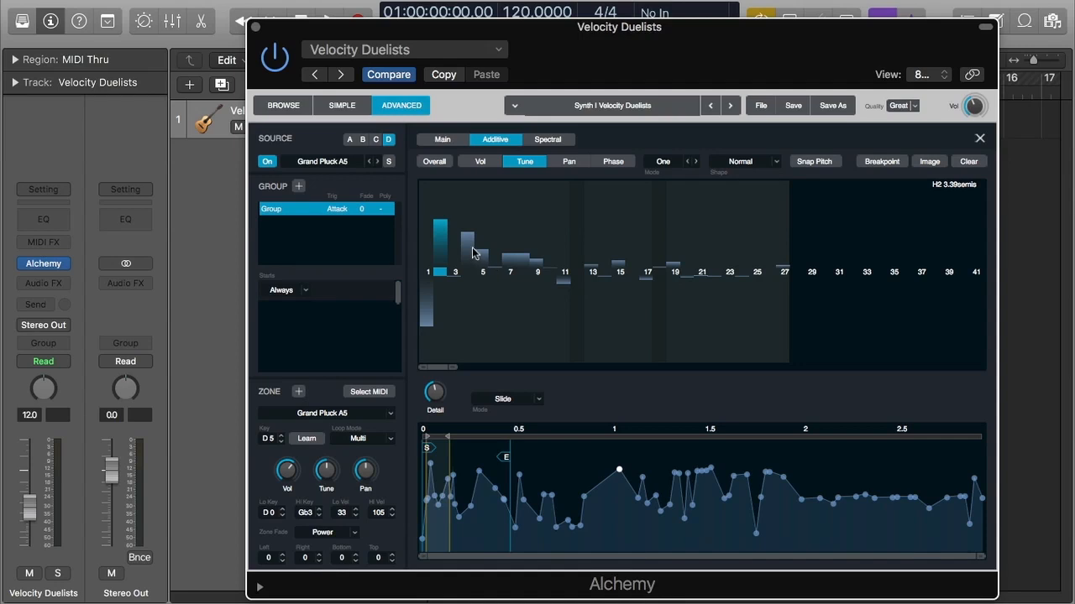